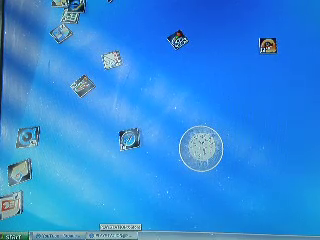
- Bring the PlayStation Store window to the front to show the PSP demo tiles
left_click(112, 236)
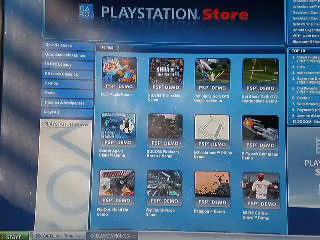
scroll(190, 130, "down", 2)
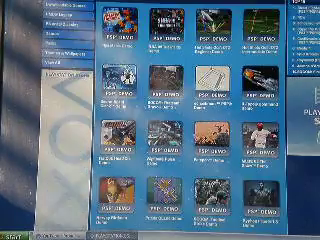
scroll(190, 130, "down", 3)
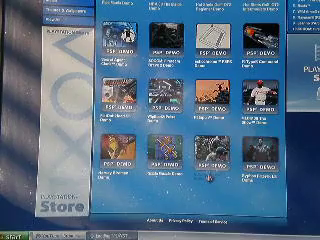
- Open the detail page of one PSP demo from the tile grid
left_click(208, 177)
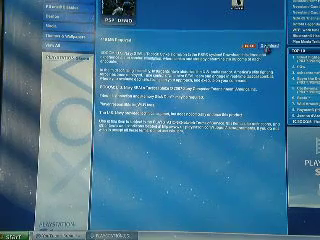
- Download the demo file, choosing Save and opening a destination folder in Save As
left_click(264, 46)
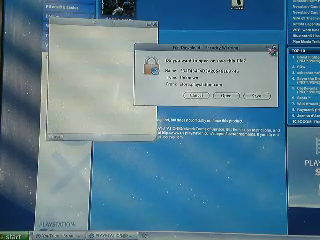
left_click(257, 97)
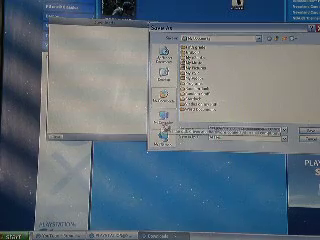
double_click(214, 105)
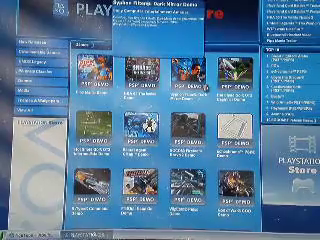
scroll(160, 120, "down", 1)
scroll(160, 120, "down", 3)
scroll(185, 152, "down", 1)
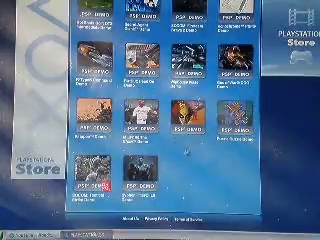